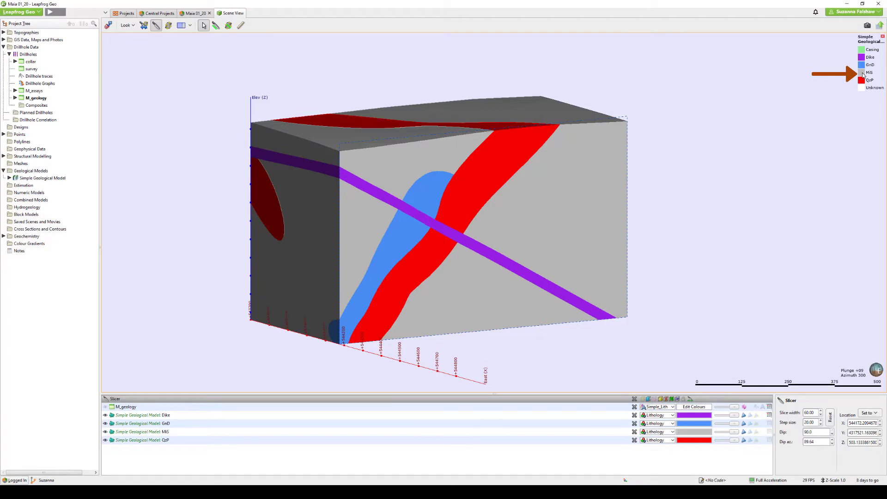
# Step: Delete the Slicer so the full Simple Geological Model block is displayed
pyautogui.click(634, 398)
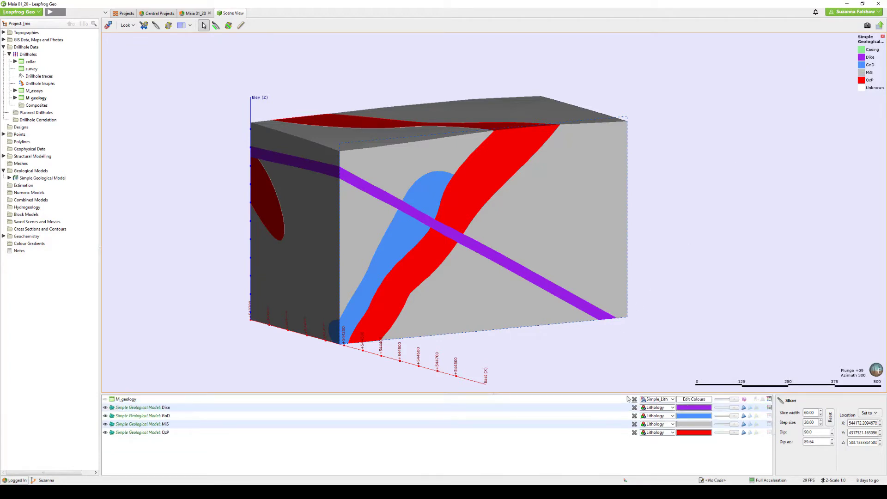
# Step: Hide the four geological model shapes and show the M_geology drillholes
pyautogui.click(130, 409)
pyautogui.hotkey('ctrl', 'a')
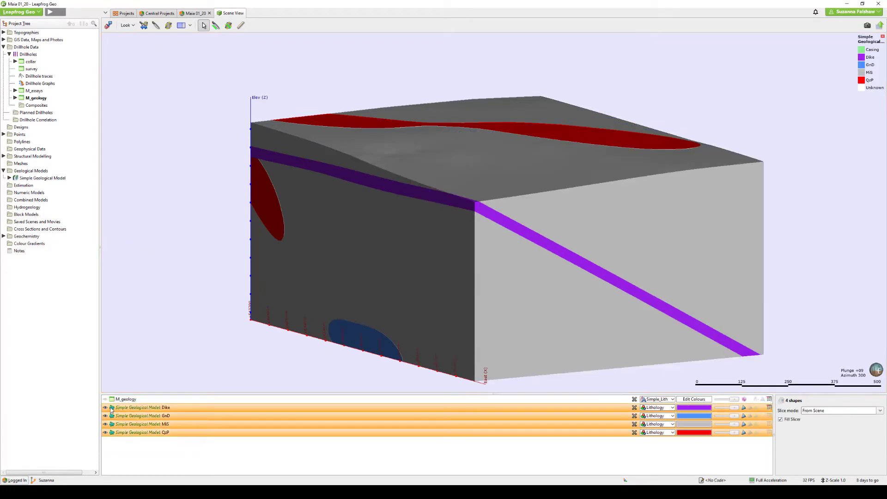
pyautogui.click(105, 407)
pyautogui.click(105, 399)
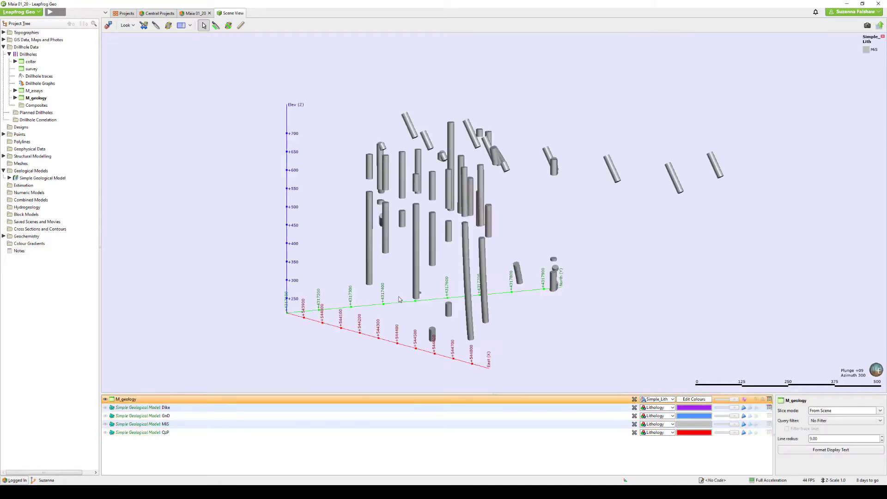
# Step: Colour the M_geology drillholes by Strat units D1–D5
pyautogui.moveTo(401, 299); pyautogui.dragTo(552, 319)
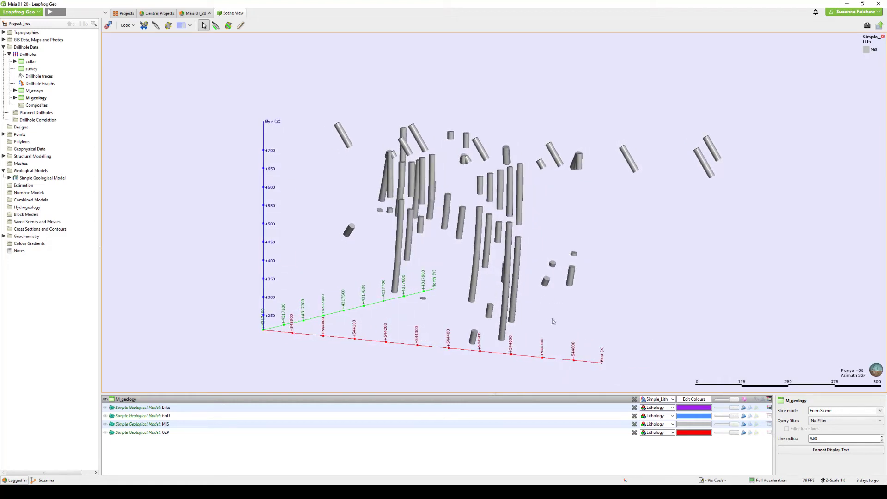
pyautogui.click(659, 402)
pyautogui.click(657, 424)
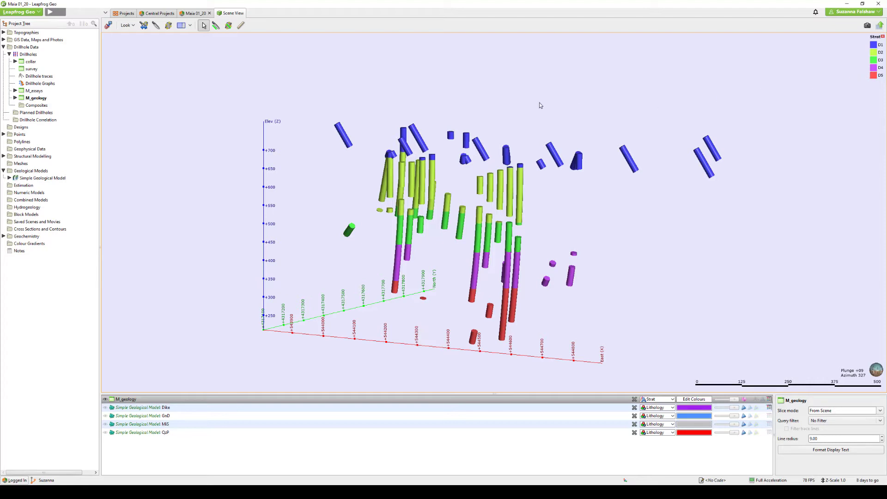
pyautogui.click(77, 180)
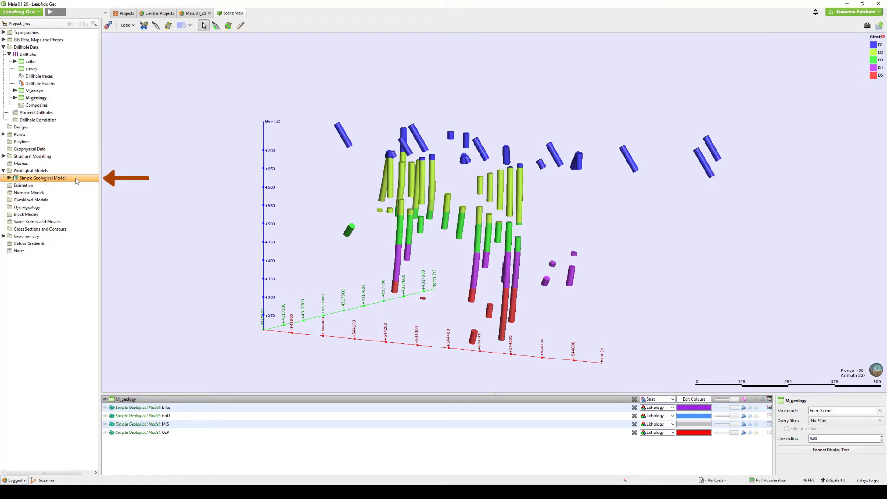
pyautogui.click(77, 180)
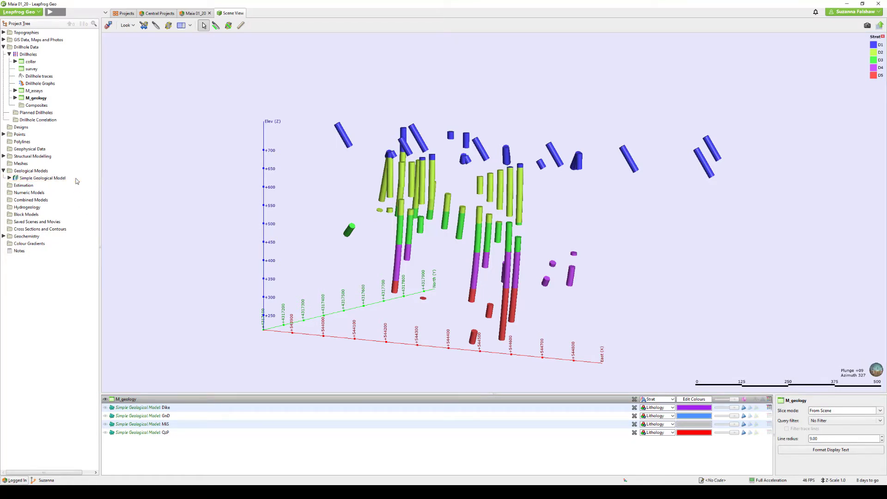
# Step: Make a static copy of Simple Geological Model and collapse the new copy
pyautogui.rightClick(77, 181)
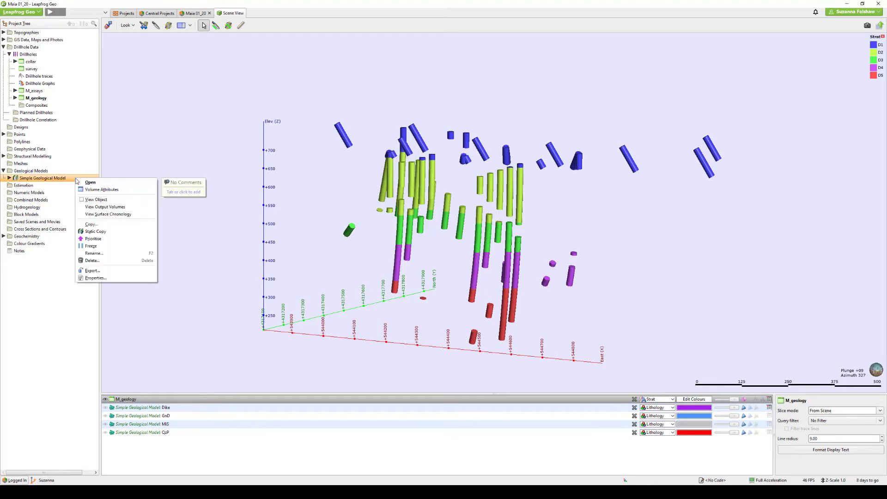
pyautogui.click(98, 230)
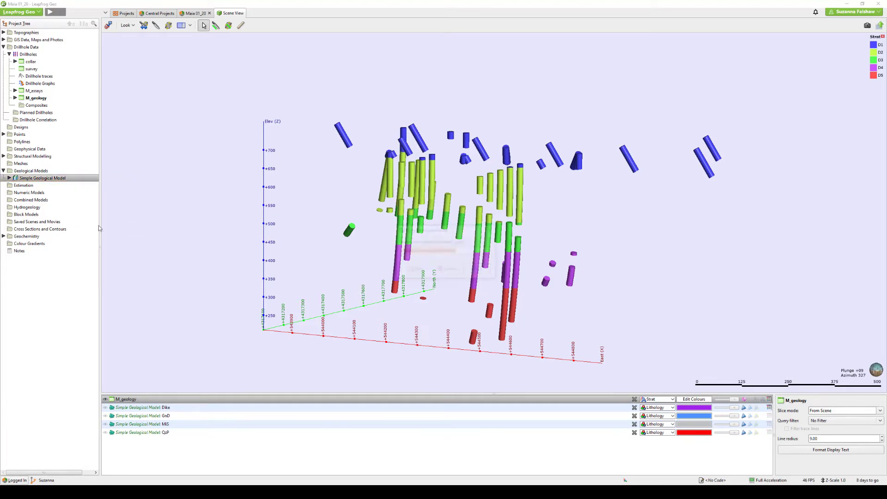
pyautogui.click(481, 270)
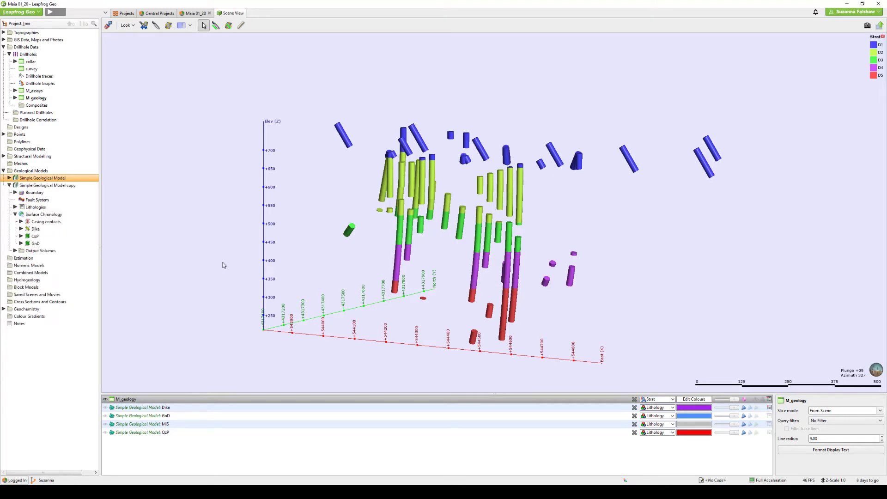
pyautogui.click(10, 185)
pyautogui.click(77, 170)
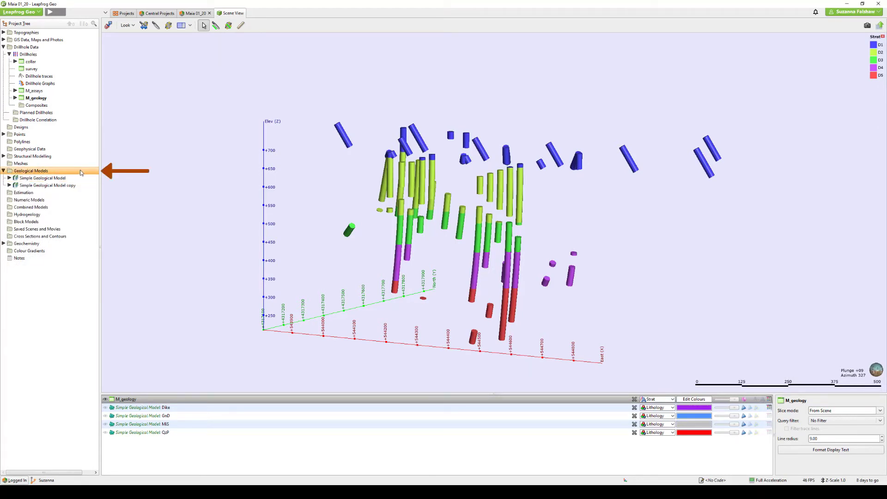
# Step: Start a new refined model refining MiS, using Strat as the base lithology column
pyautogui.rightClick(81, 172)
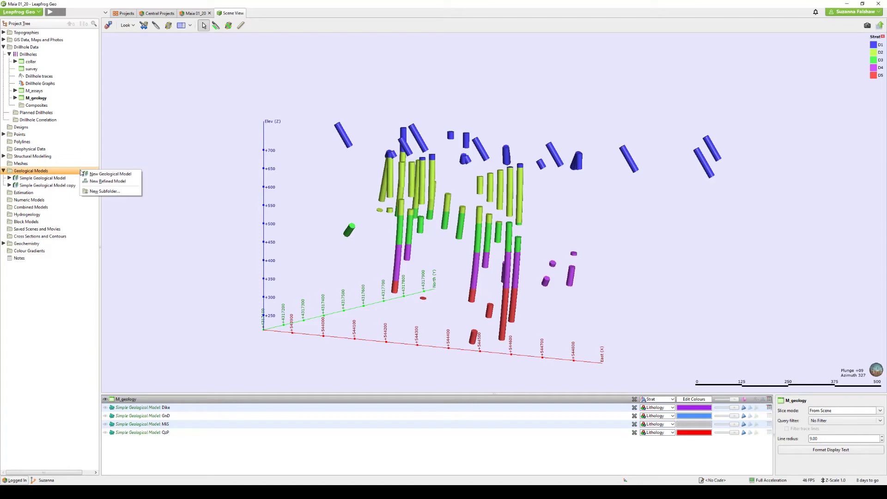
pyautogui.click(134, 182)
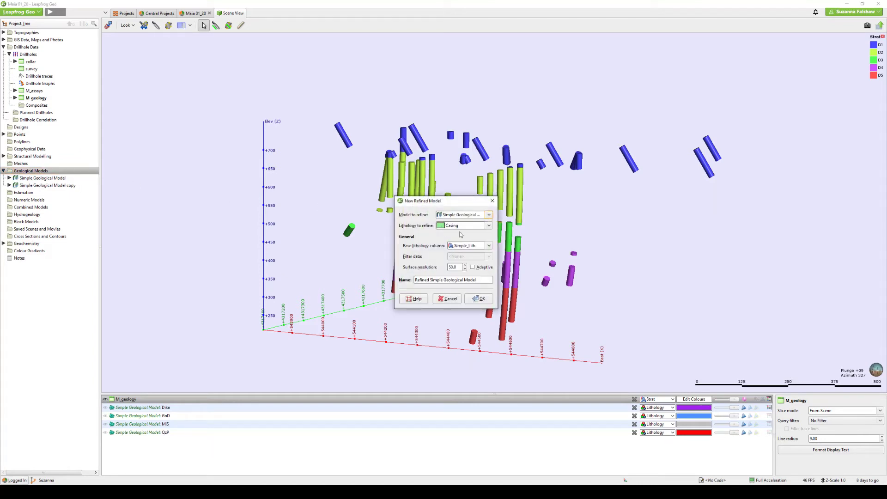
pyautogui.click(488, 226)
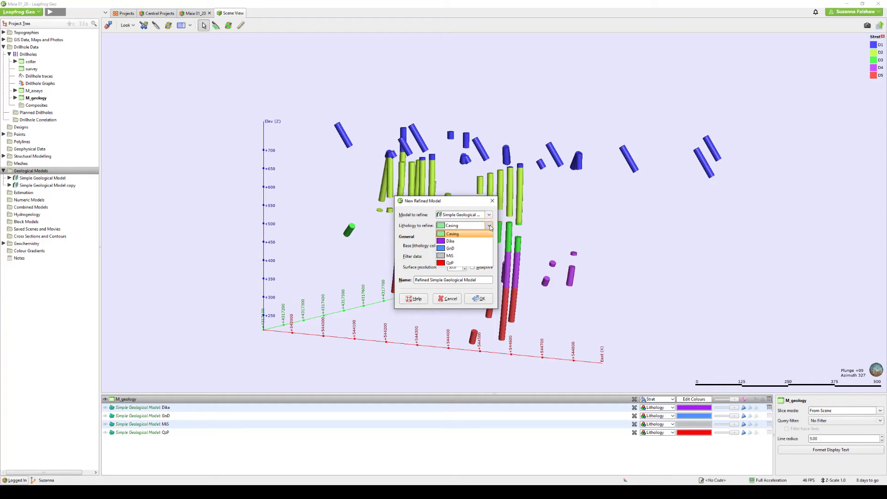
pyautogui.click(475, 256)
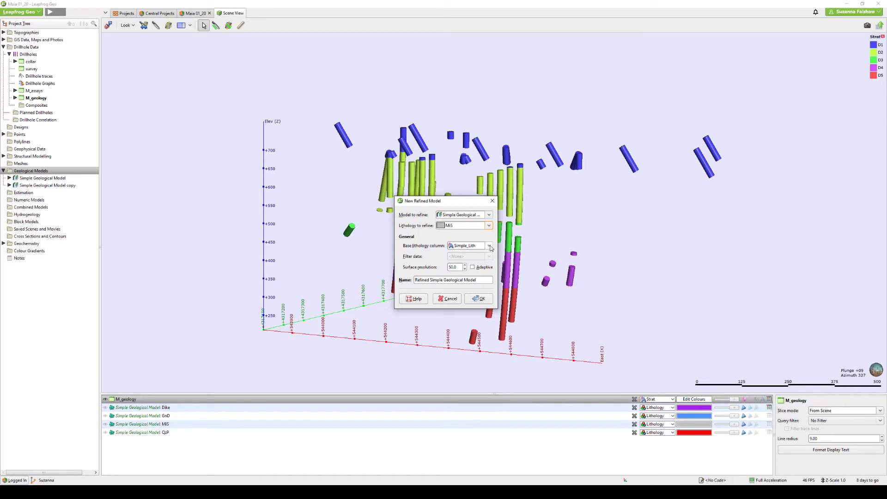
pyautogui.click(489, 246)
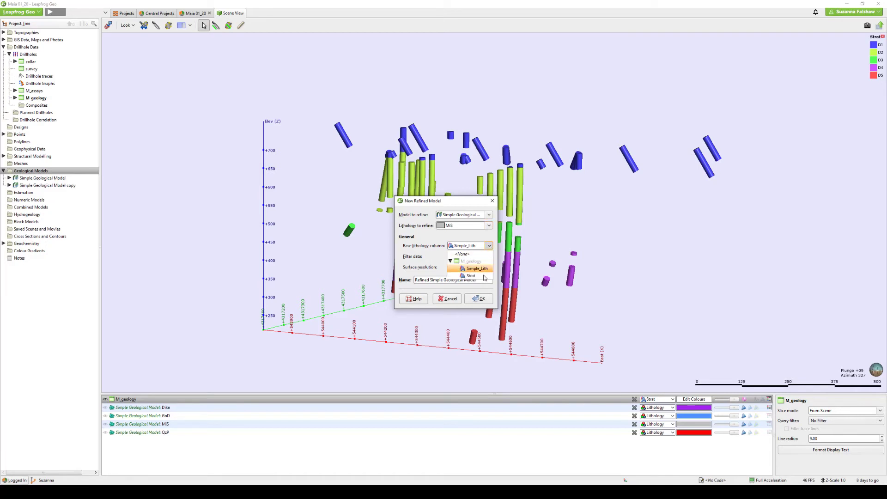
pyautogui.click(485, 276)
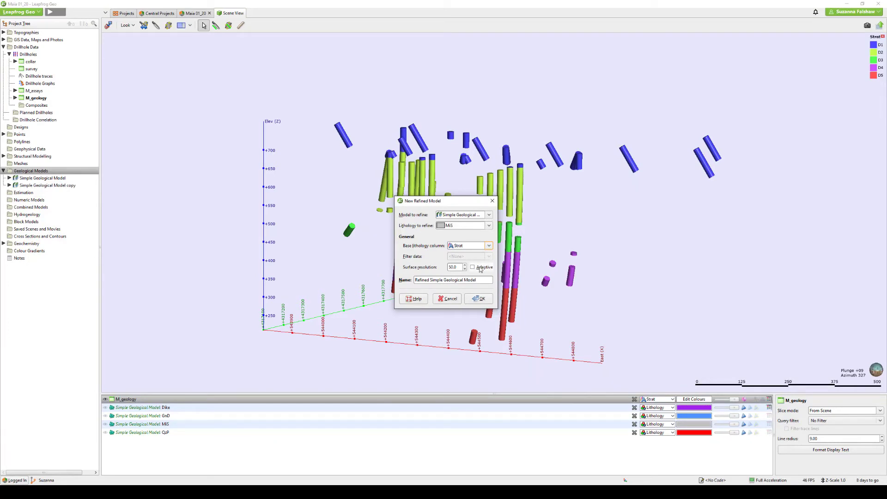
# Step: Name the refined model 'Refined Model' and create it
pyautogui.click(456, 280)
pyautogui.moveTo(464, 280); pyautogui.dragTo(431, 279)
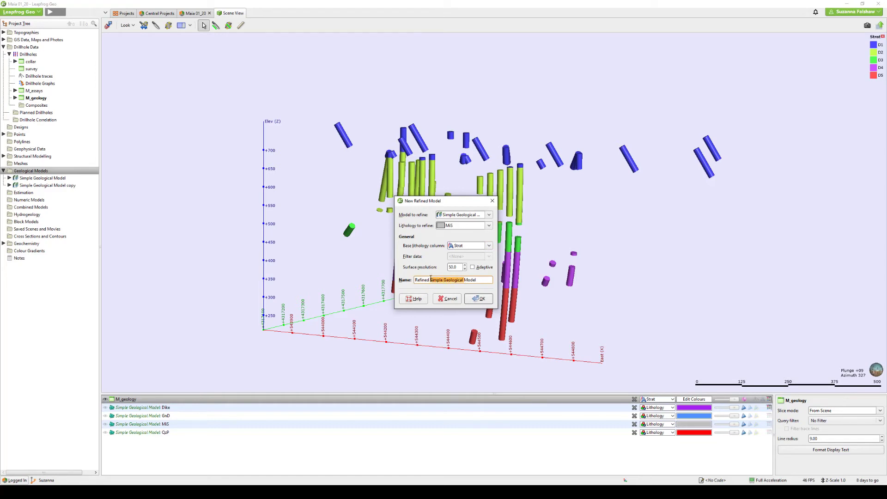
pyautogui.press('BackSpace')
pyautogui.click(478, 298)
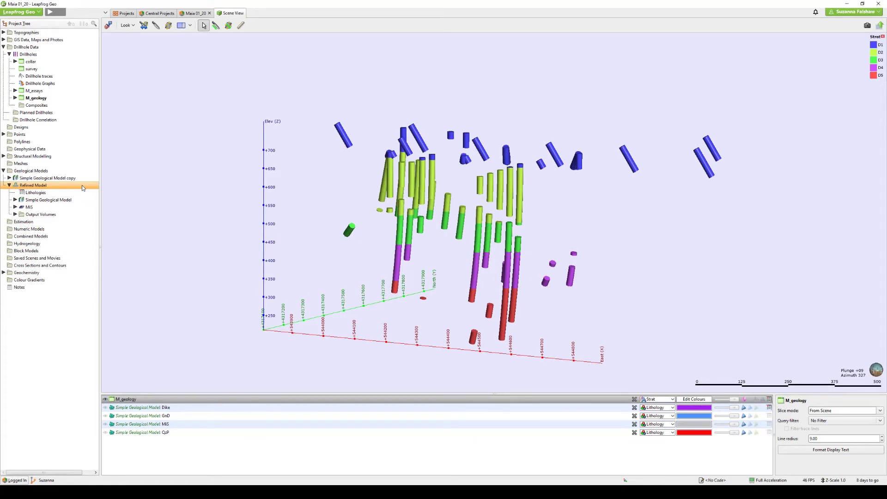
# Step: Expand the MiS sub-model under Refined Model and select its Surface Chronology
pyautogui.click(82, 204)
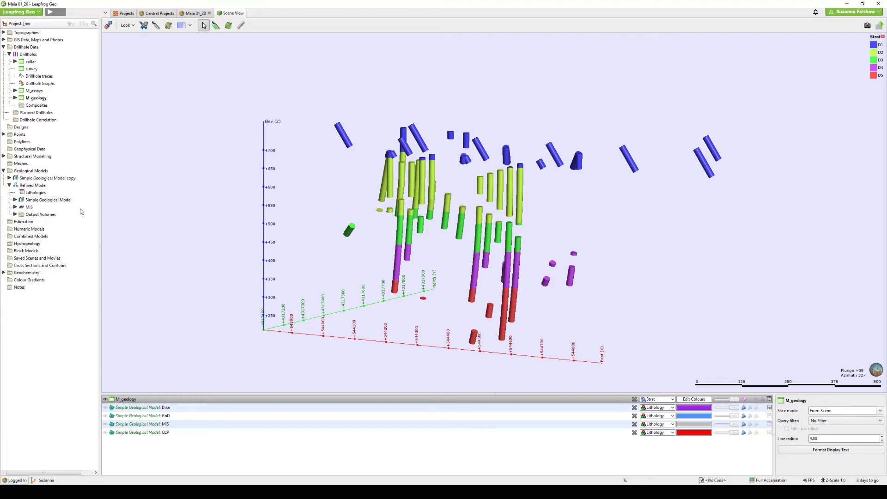
pyautogui.click(80, 210)
pyautogui.click(15, 207)
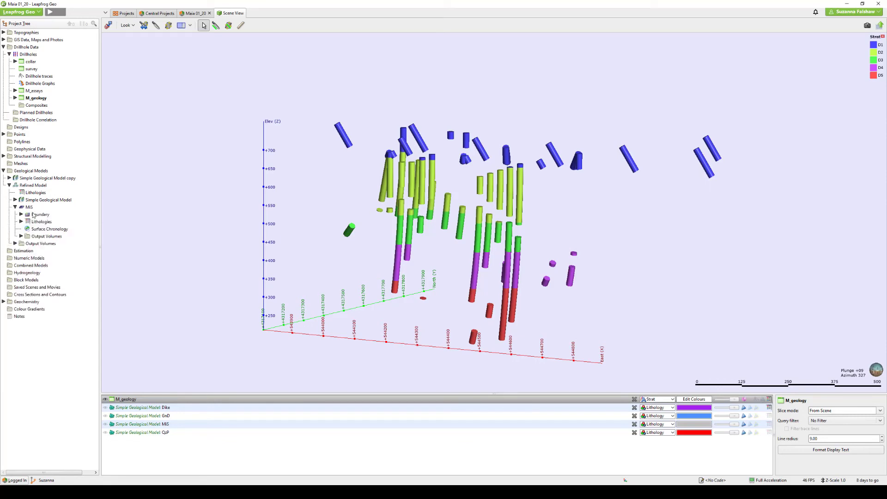
pyautogui.click(80, 229)
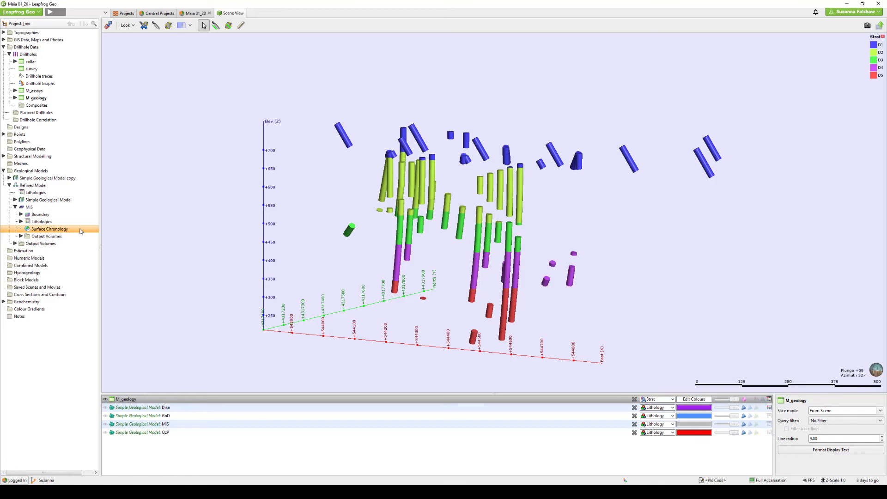
# Step: Start a new stratigraphic sequence in the MiS Surface Chronology with D1 above
pyautogui.rightClick(81, 231)
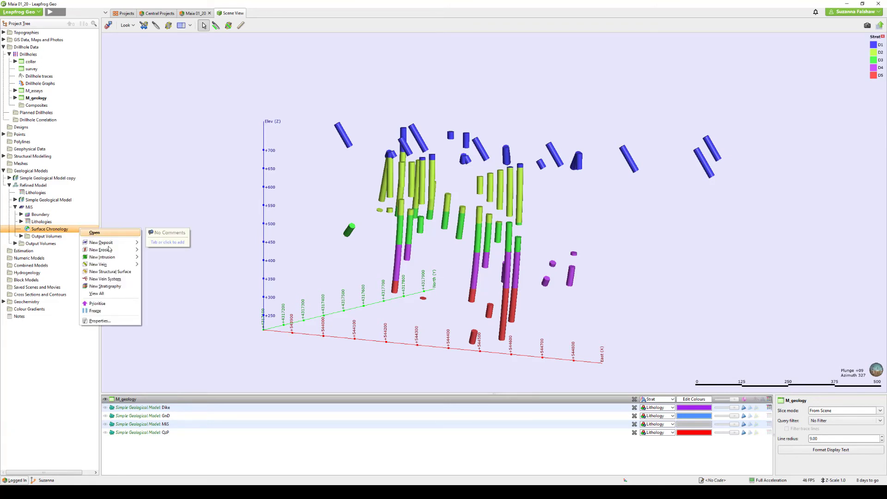
pyautogui.click(109, 283)
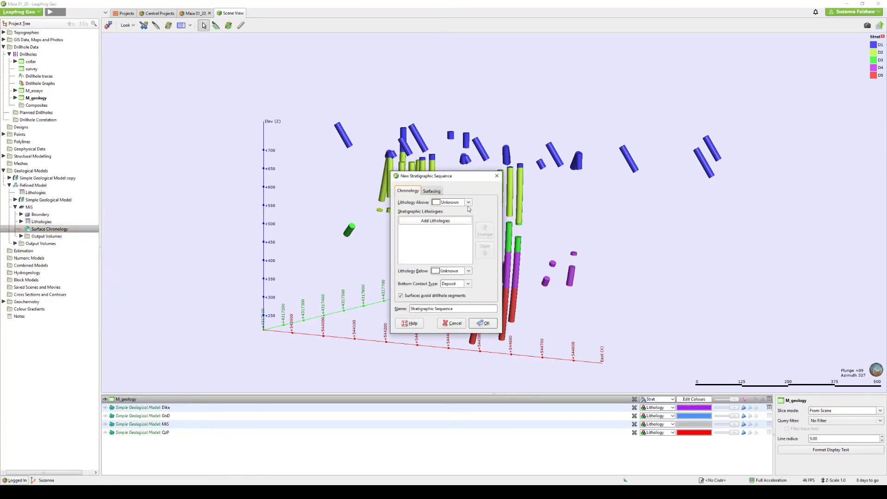
pyautogui.click(469, 202)
pyautogui.click(448, 241)
# Step: Add D2, D3 and D4 to the sequence, set D5 below, and confirm
pyautogui.click(422, 220)
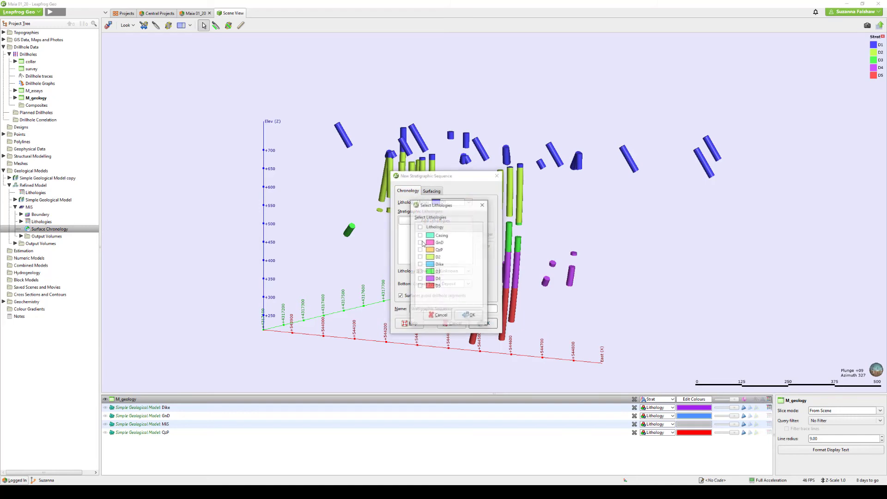
pyautogui.click(420, 256)
pyautogui.click(420, 272)
pyautogui.click(420, 278)
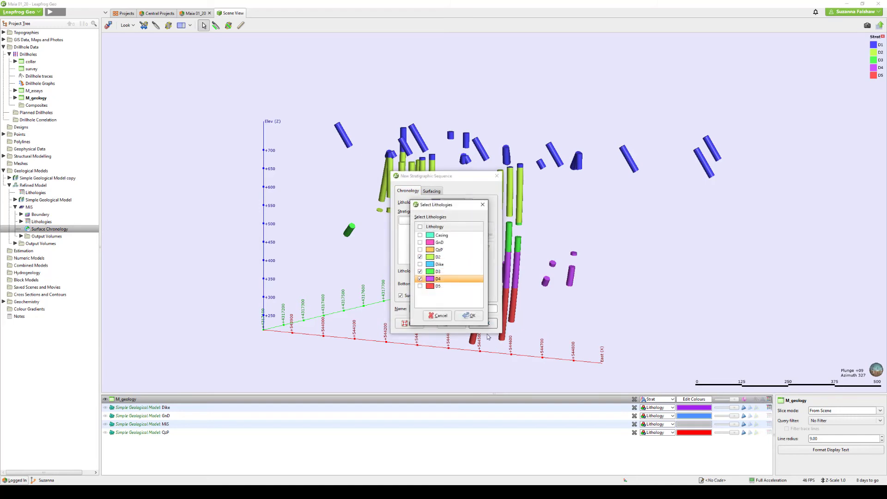
pyautogui.click(469, 316)
pyautogui.click(468, 271)
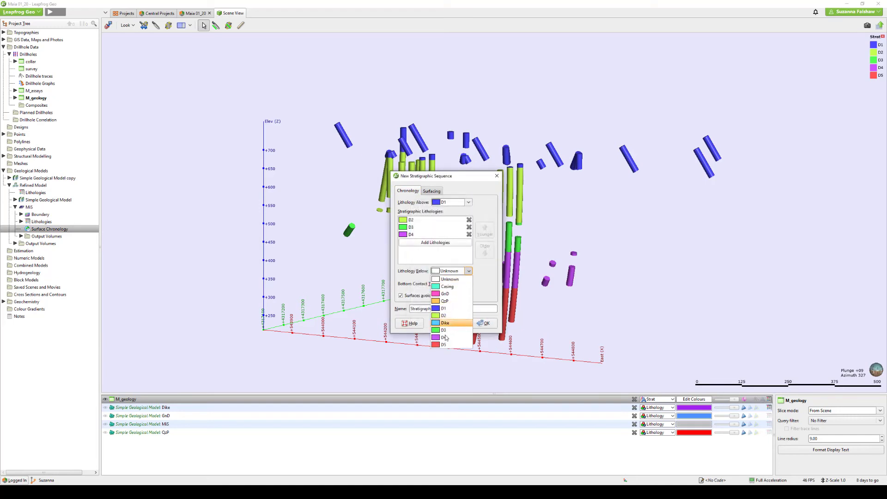
pyautogui.click(446, 344)
pyautogui.click(471, 322)
pyautogui.click(69, 246)
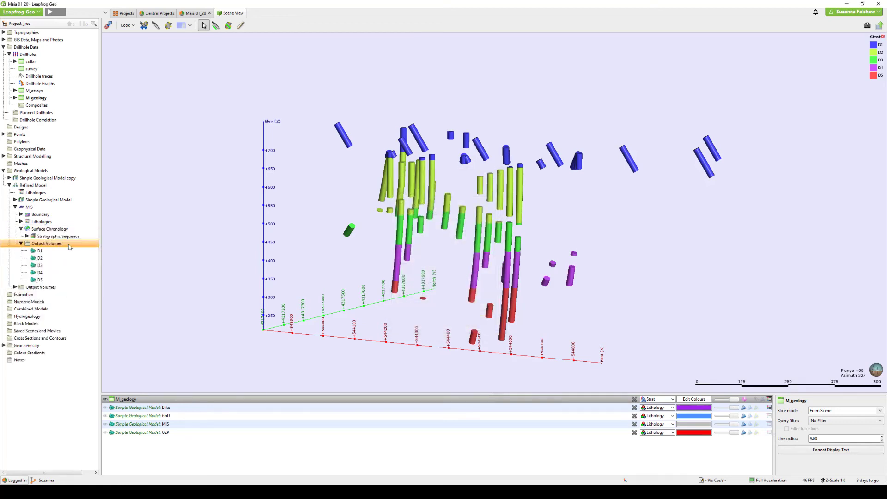
# Step: Add the MiS D1–D5 volumes and the Refined Model output volumes to the 3D scene
pyautogui.moveTo(69, 245); pyautogui.dragTo(399, 268)
pyautogui.moveTo(667, 311); pyautogui.dragTo(597, 308)
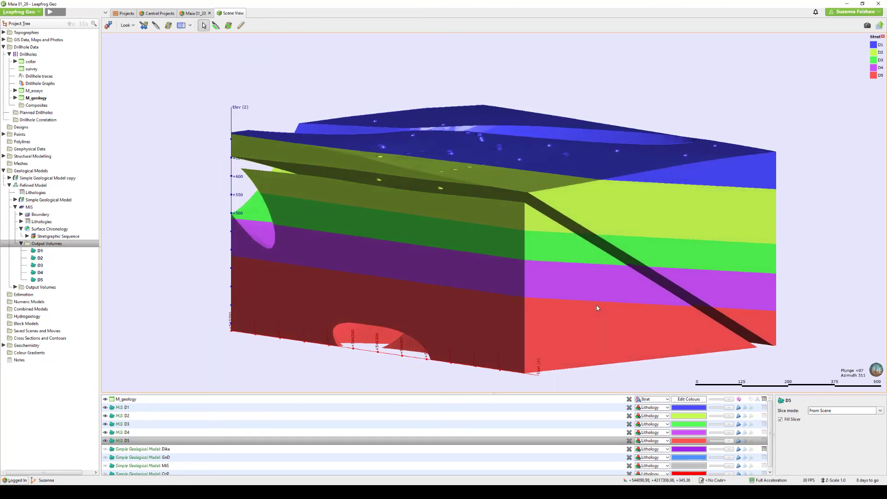
pyautogui.moveTo(35, 287); pyautogui.dragTo(488, 306)
pyautogui.moveTo(601, 326); pyautogui.dragTo(277, 322)
pyautogui.click(79, 187)
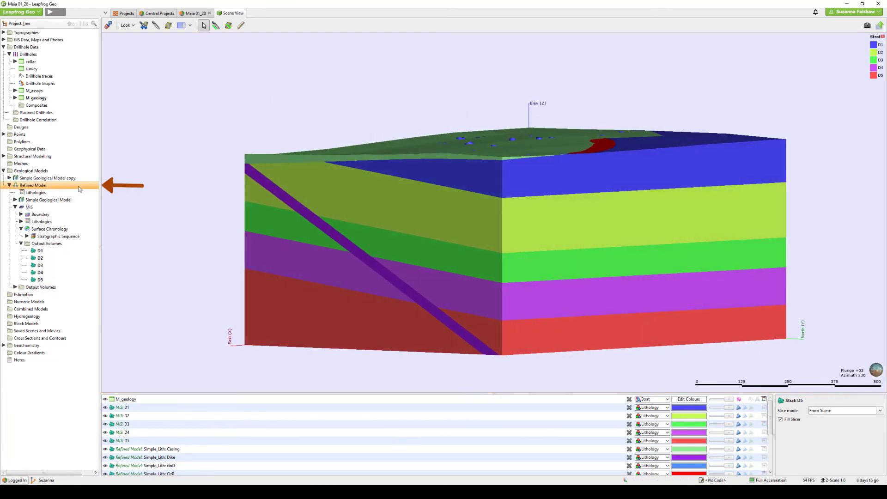
pyautogui.rightClick(79, 189)
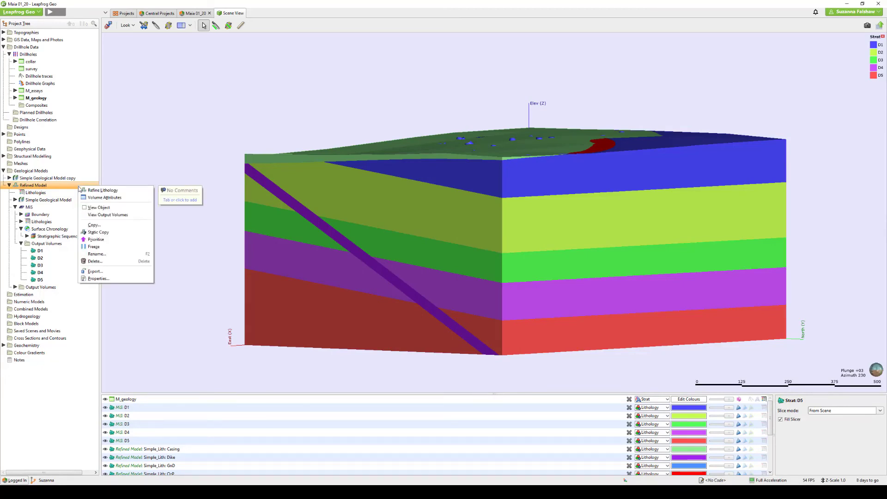
pyautogui.click(122, 190)
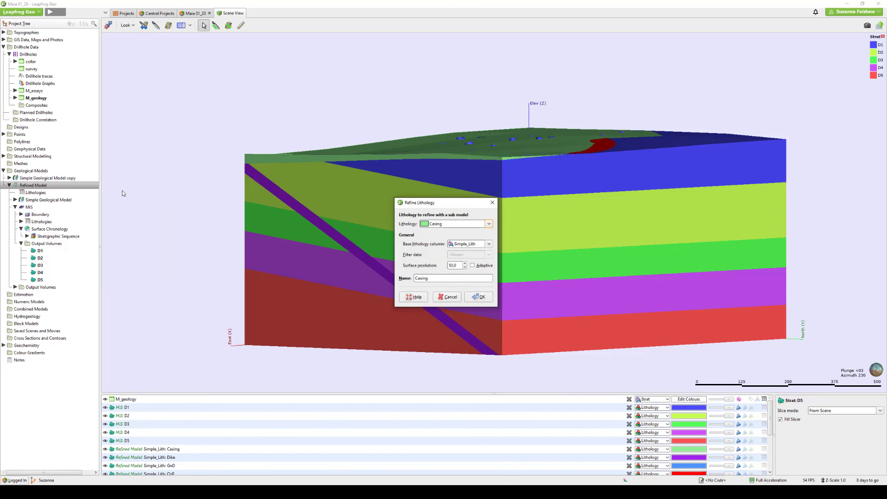
pyautogui.click(488, 225)
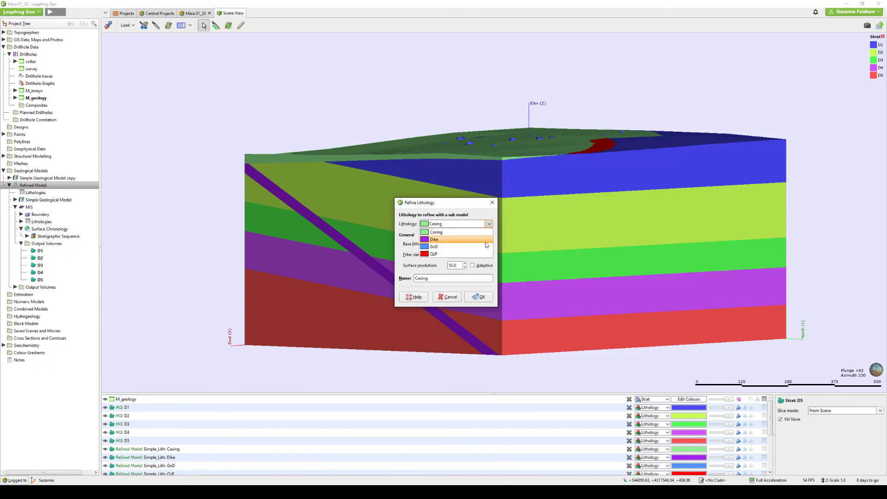
pyautogui.click(492, 206)
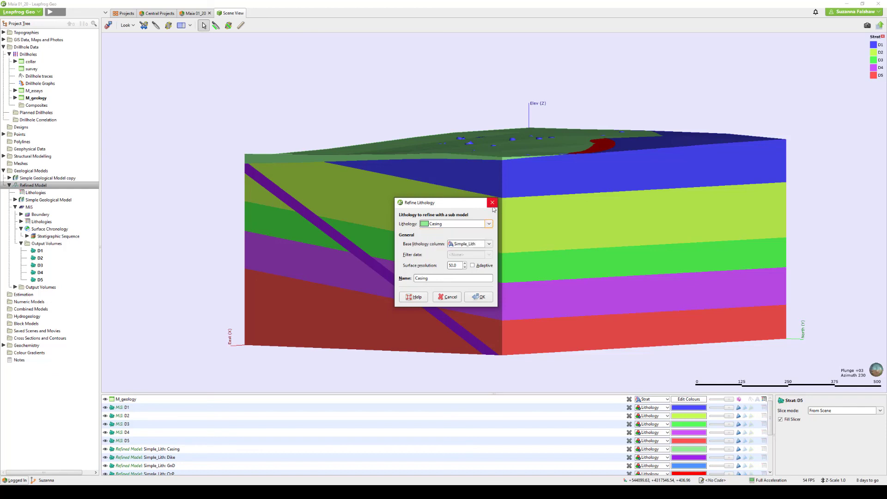
pyautogui.click(492, 204)
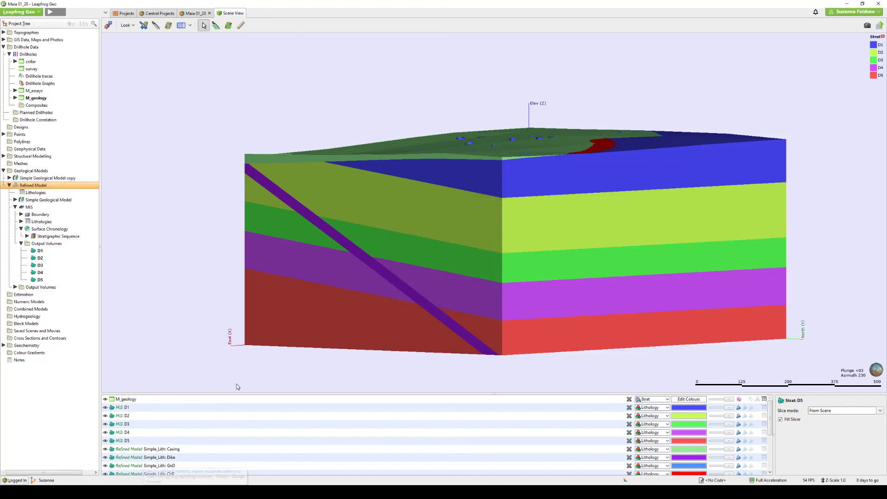